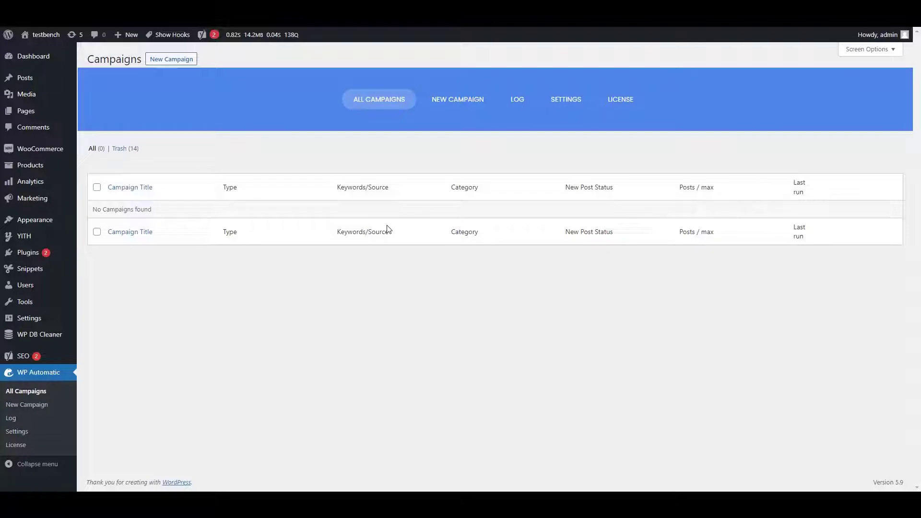
Start a new campaign from WP Automatic's Campaigns page
left_click(191, 61)
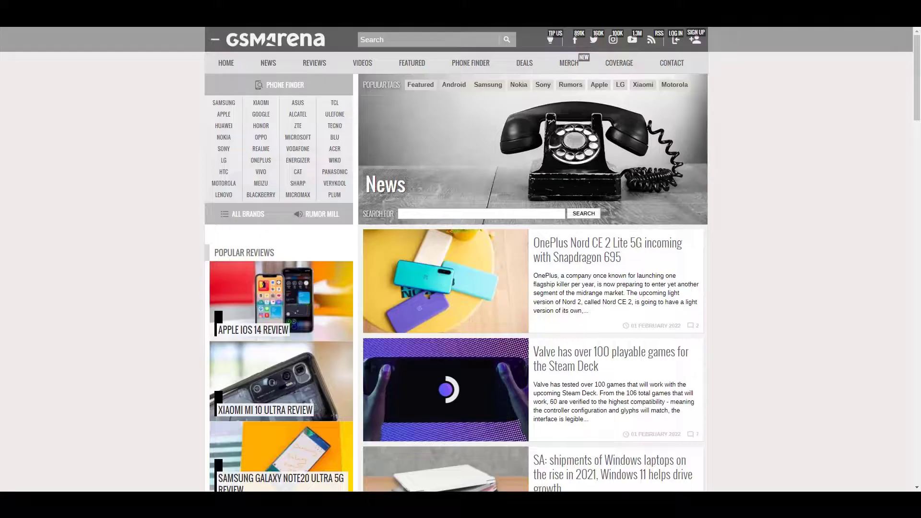
Browse the GSMArena news listing at gsmarena.com/news.php3
scroll(408, 132, "down", 1)
left_click(424, 136)
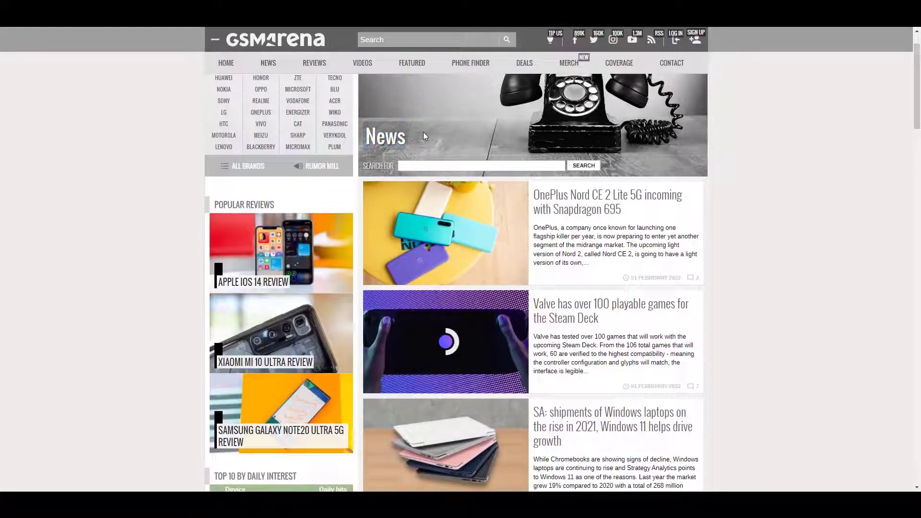
scroll(586, 224, "down", 3)
scroll(572, 340, "up", 4)
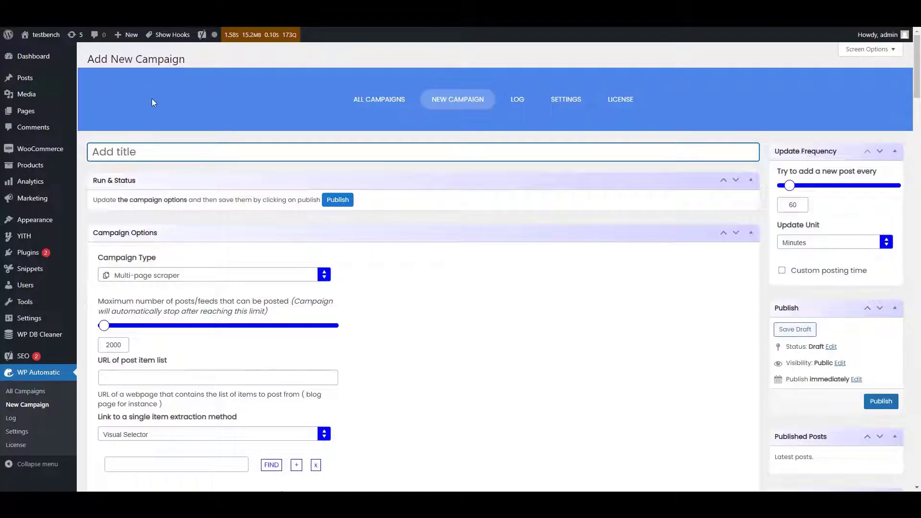
type("GSM Arena Multi")
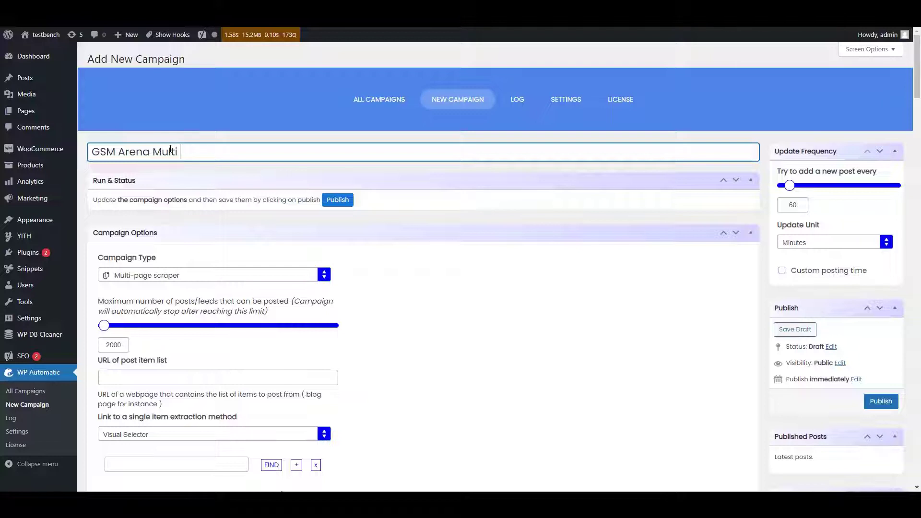
type(" Page")
scroll(179, 194, "down", 1)
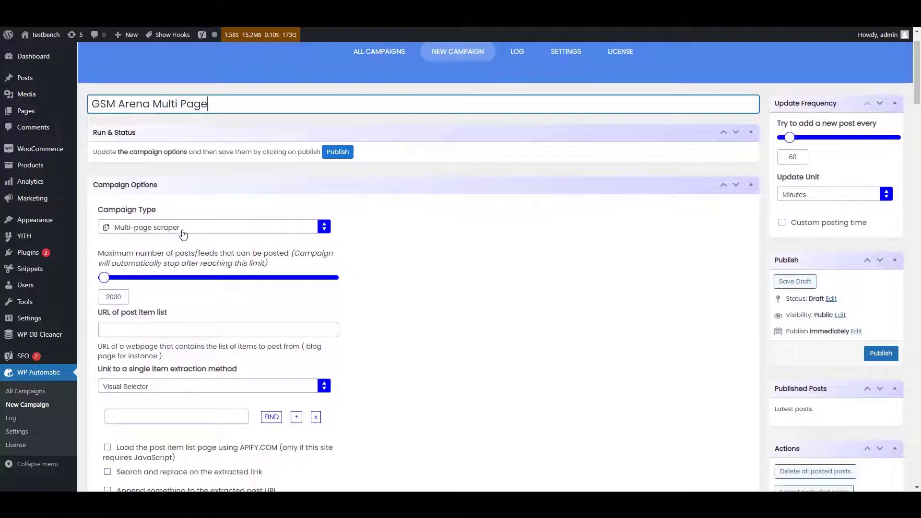
scroll(183, 234, "down", 1)
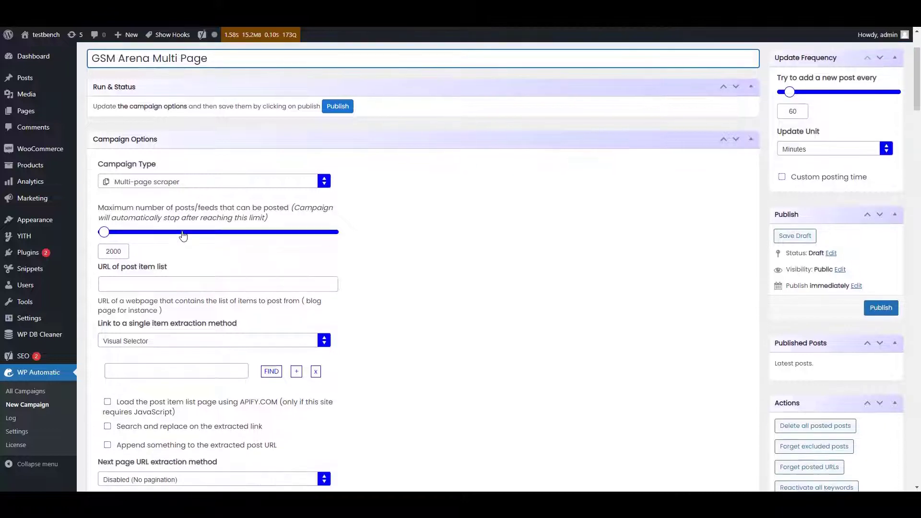
left_click(190, 287)
type("https://www.gsmarena.com/news.php3")
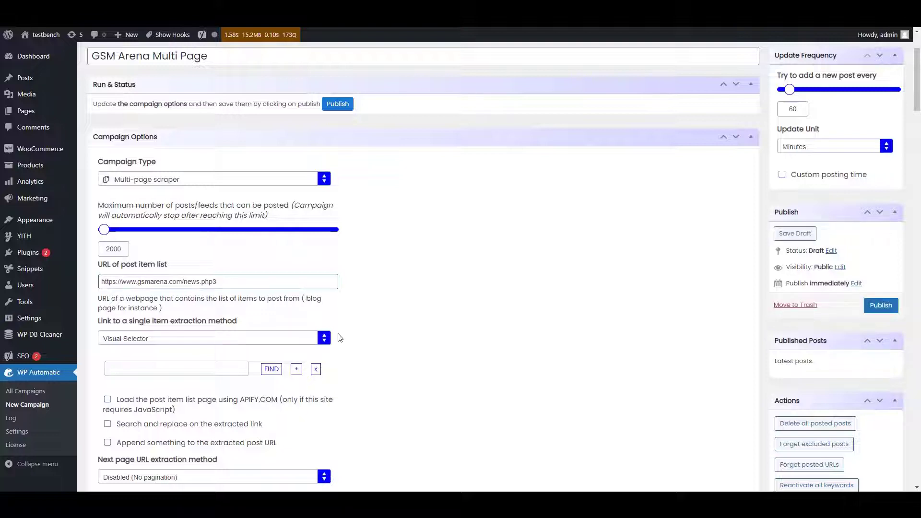
scroll(366, 329, "down", 1)
left_click(237, 291)
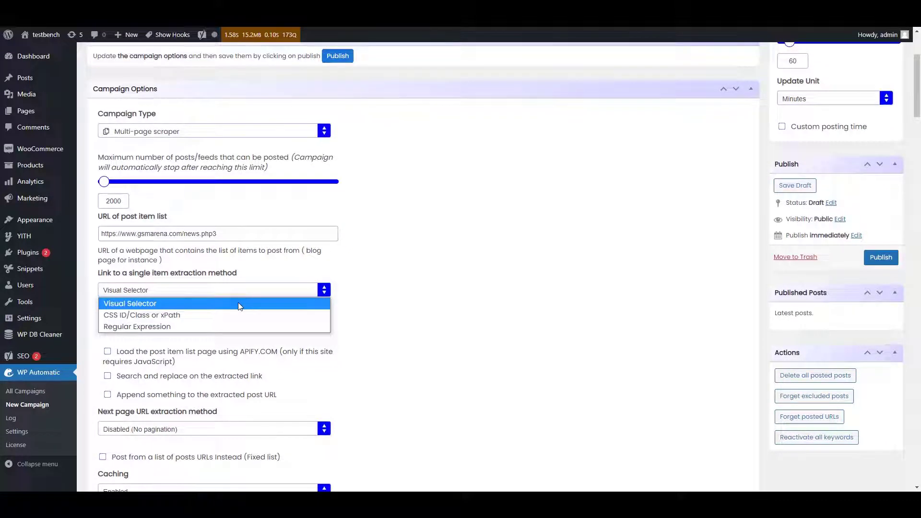
left_click(240, 305)
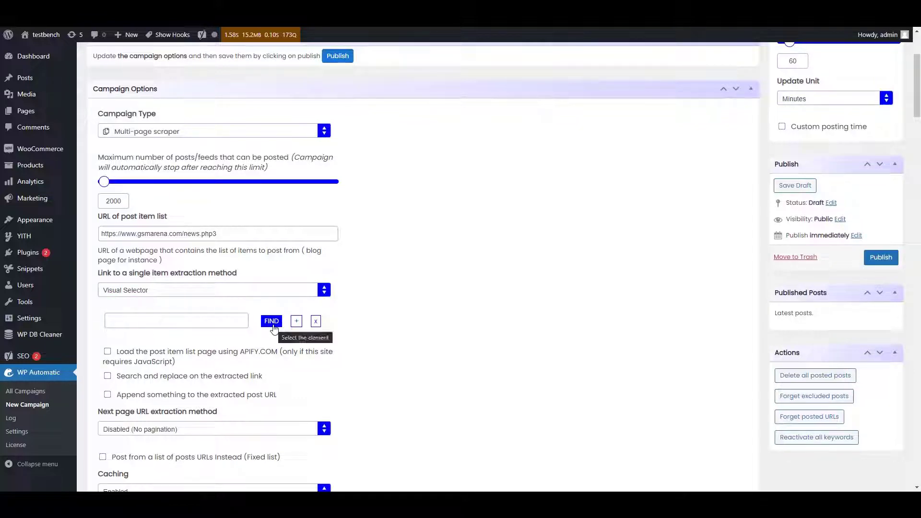
left_click(271, 322)
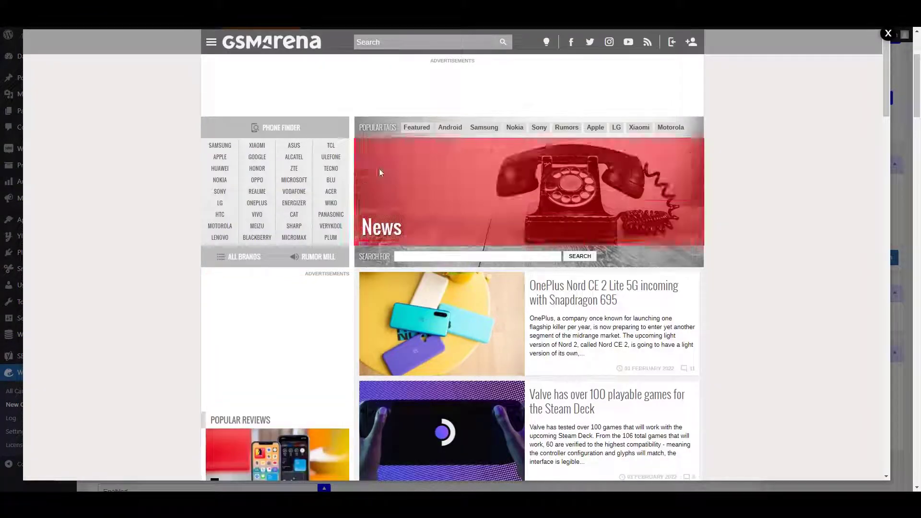
scroll(456, 154, "down", 2)
scroll(691, 269, "down", 1)
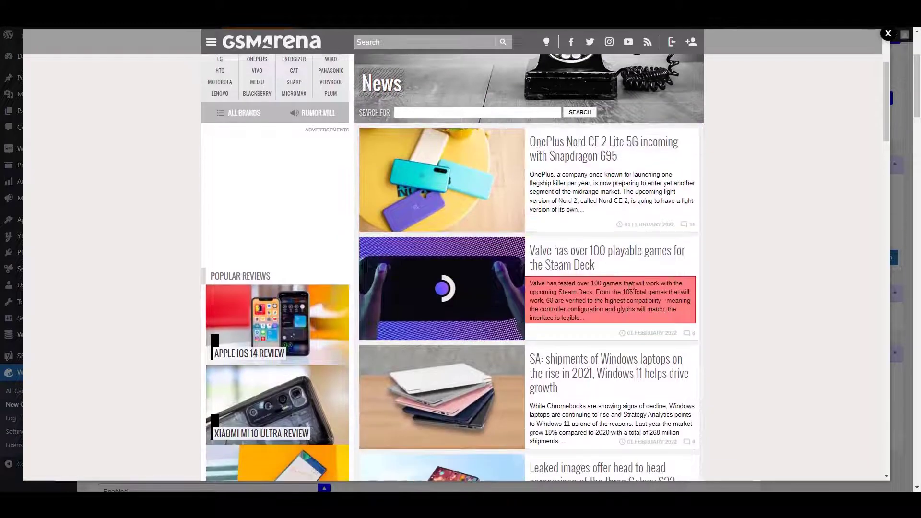
scroll(624, 206, "up", 1)
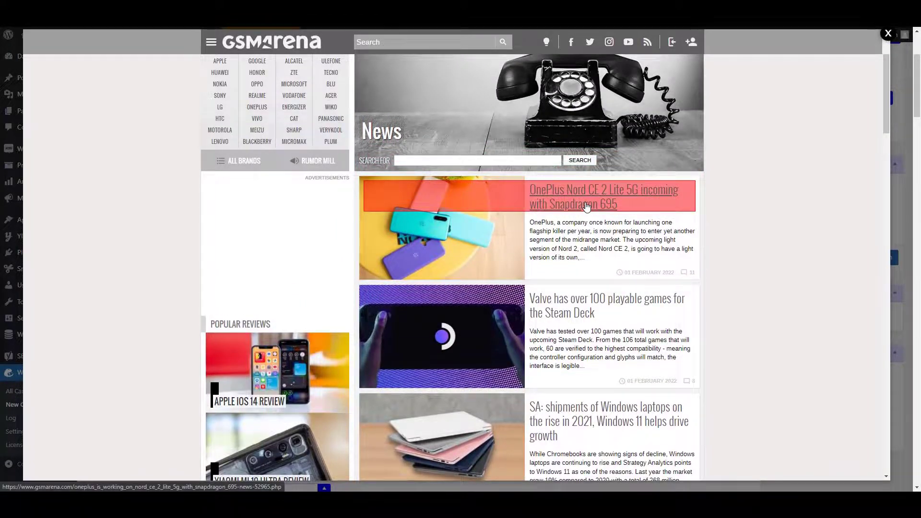
left_click(587, 205)
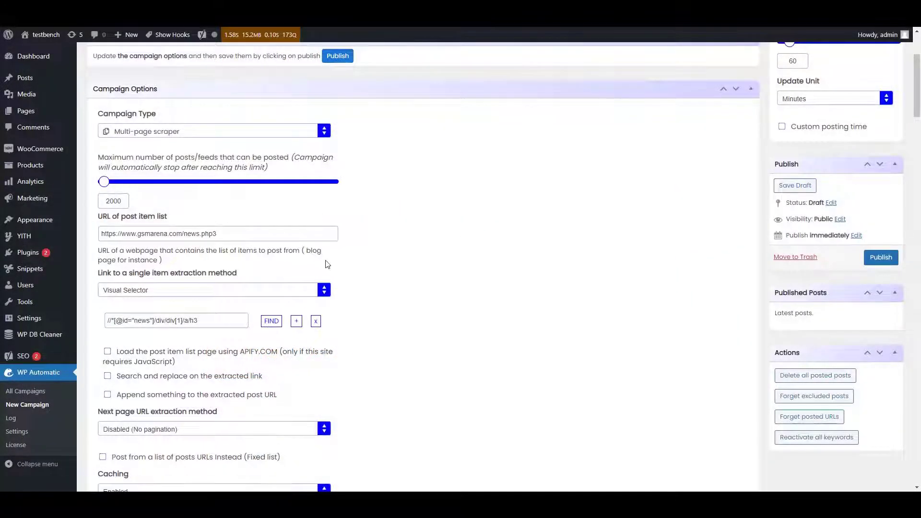
scroll(253, 253, "down", 2)
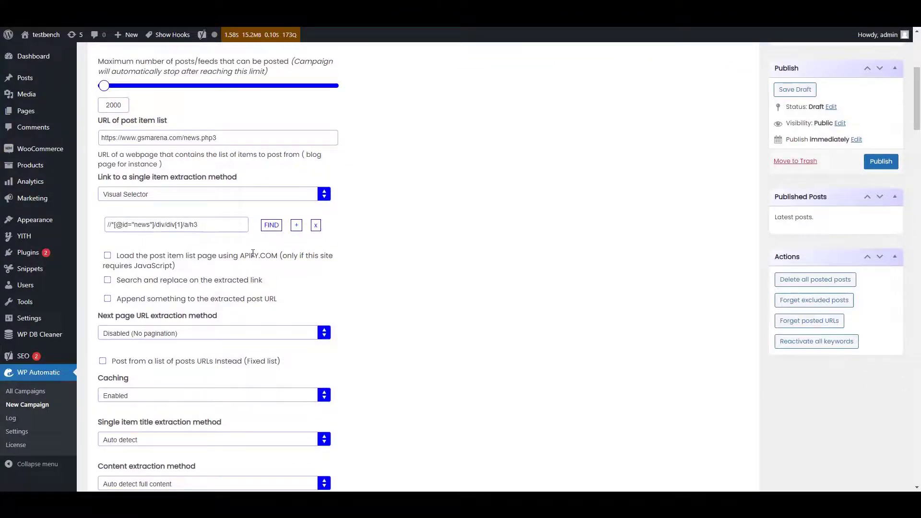
scroll(245, 232, "down", 1)
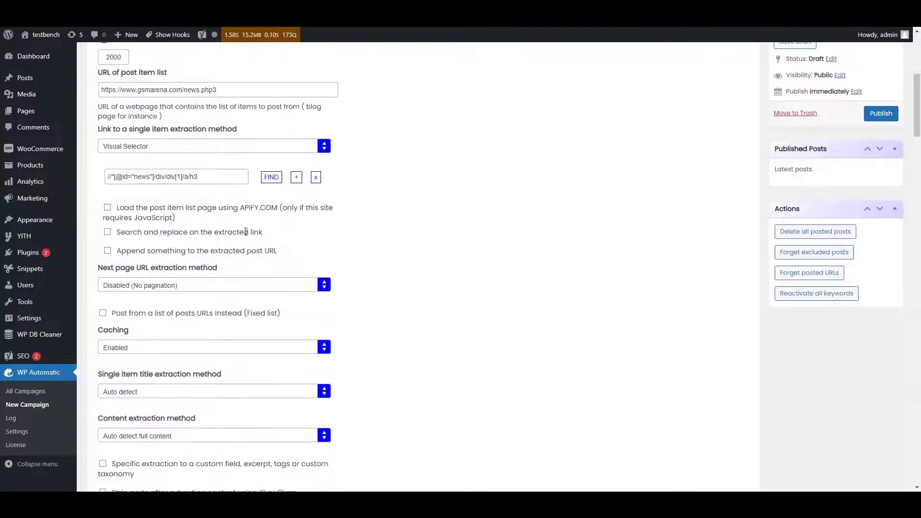
scroll(187, 248, "down", 1)
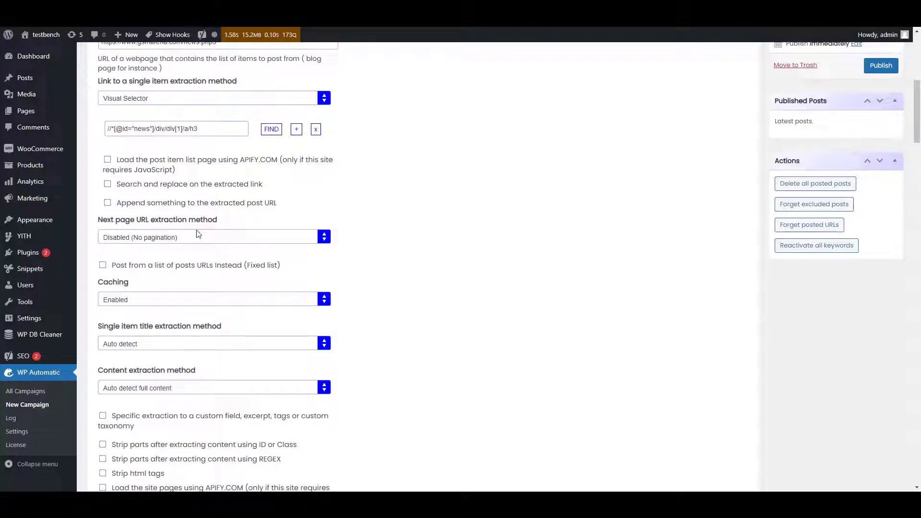
left_click(200, 238)
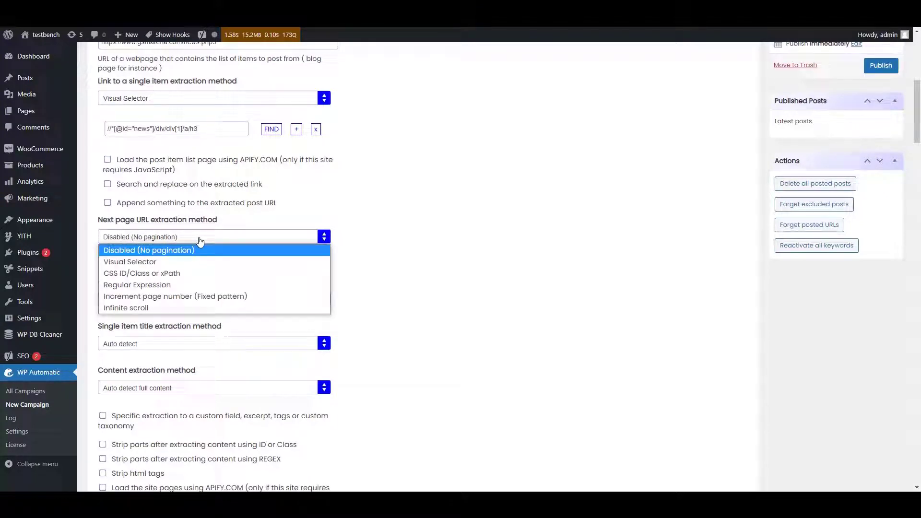
left_click(199, 261)
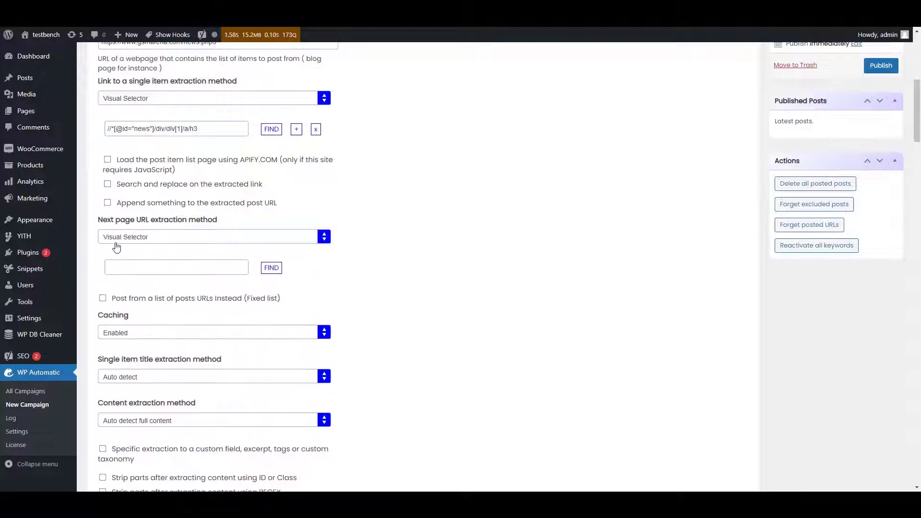
left_click(271, 268)
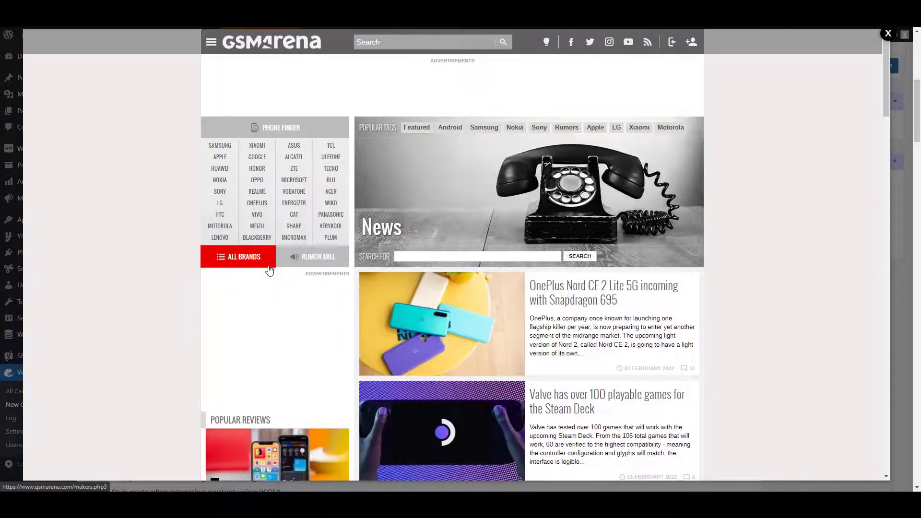
scroll(307, 287, "down", 15)
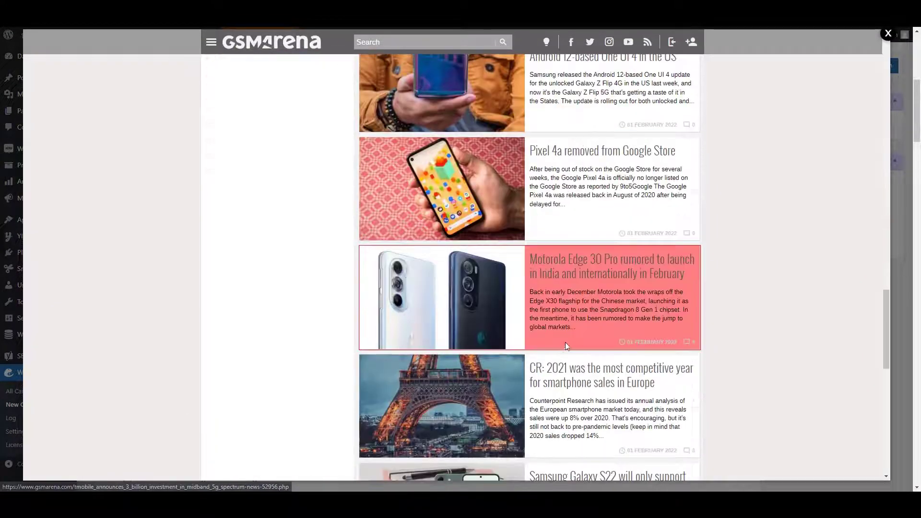
scroll(566, 342, "down", 12)
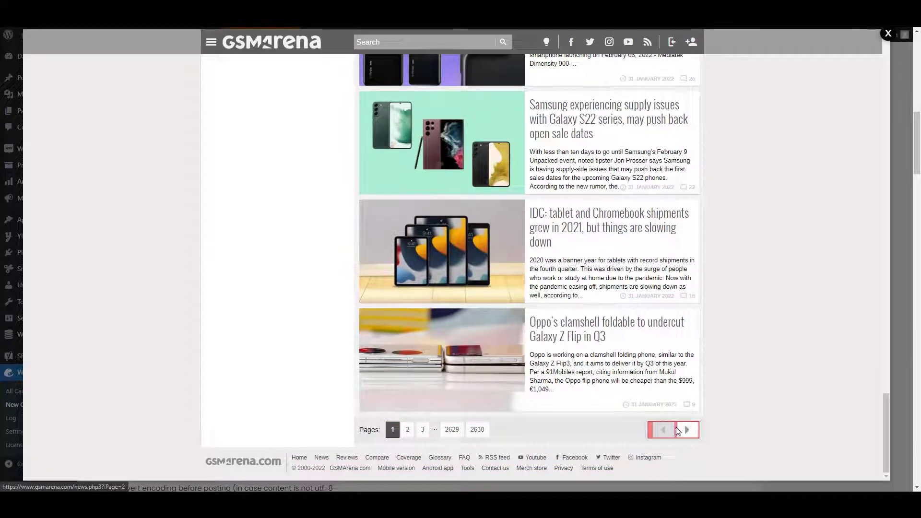
key("Escape")
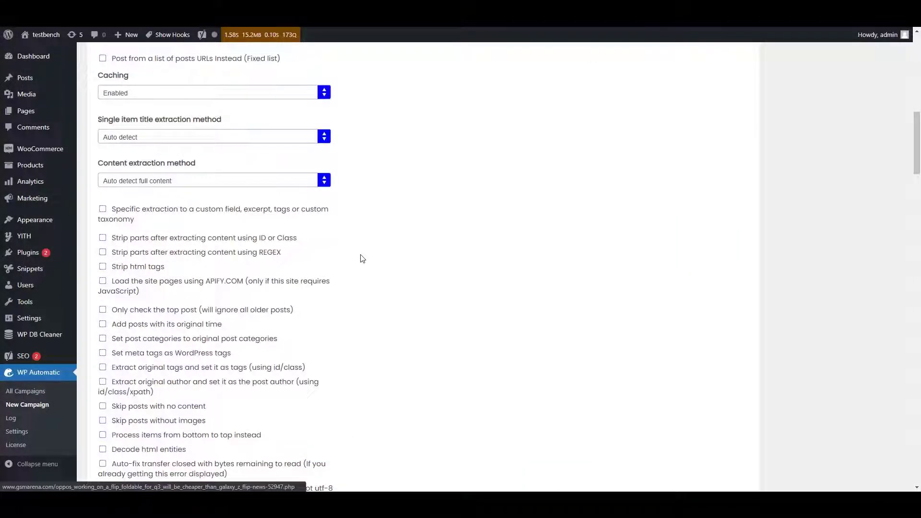
scroll(245, 235, "up", 5)
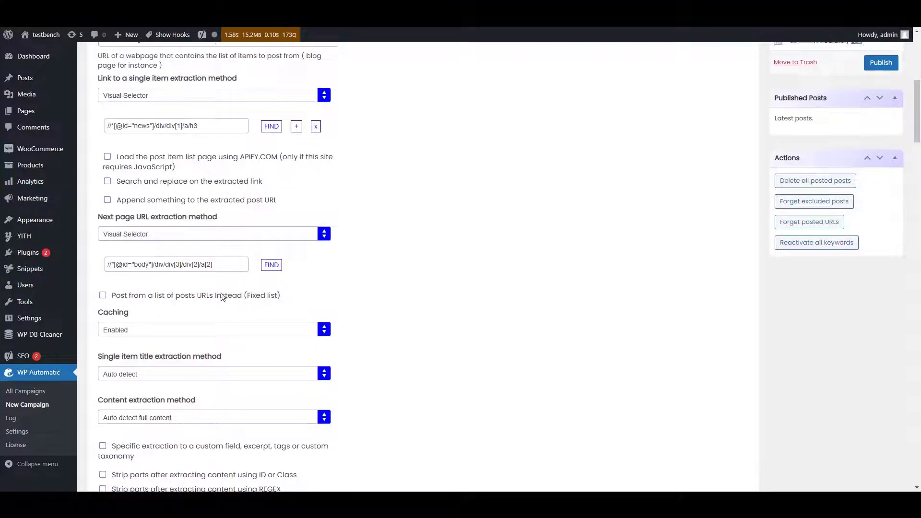
scroll(218, 295, "down", 1)
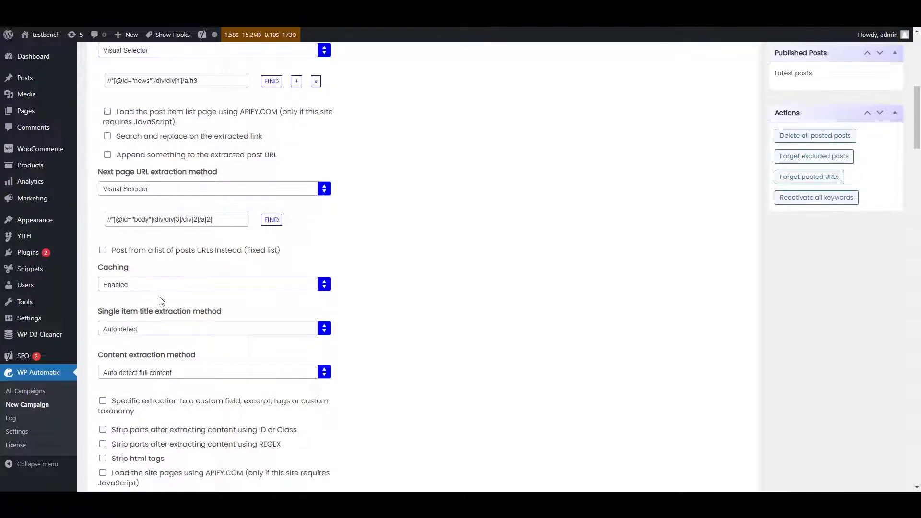
scroll(168, 319, "down", 1)
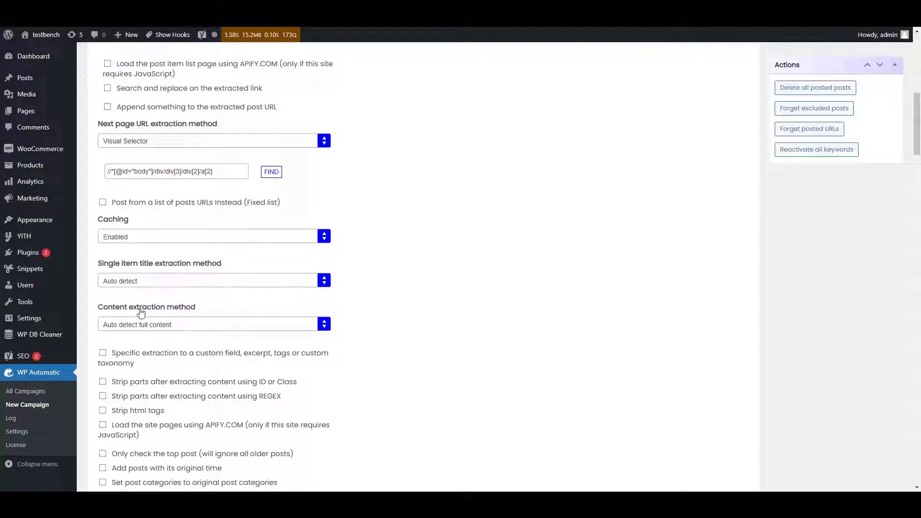
left_click(182, 281)
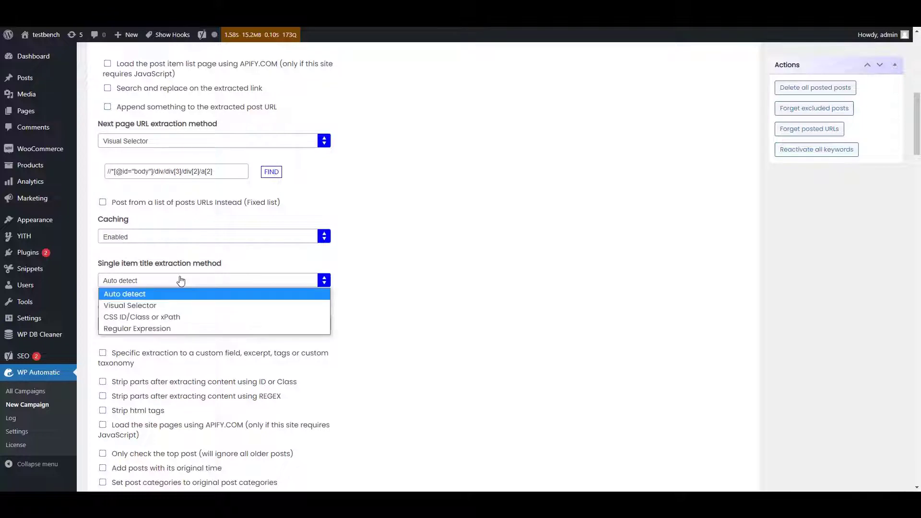
left_click(182, 305)
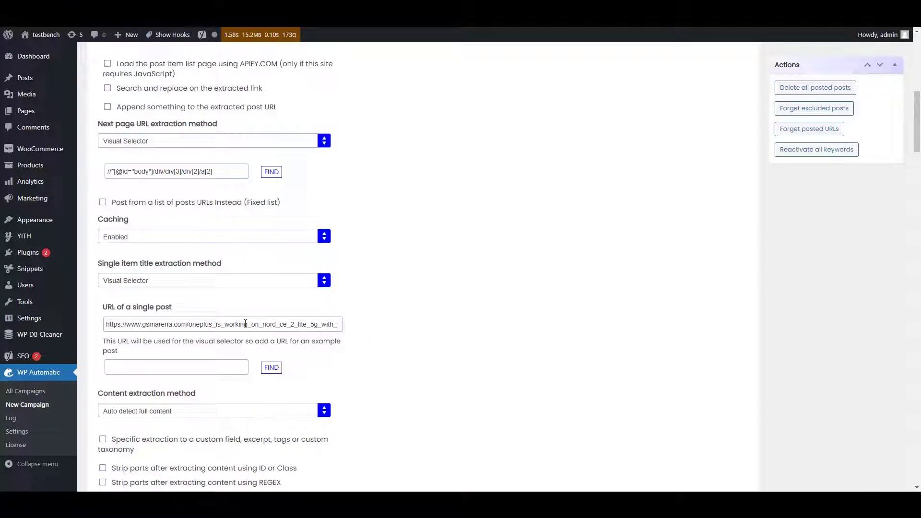
scroll(269, 326, "down", 1)
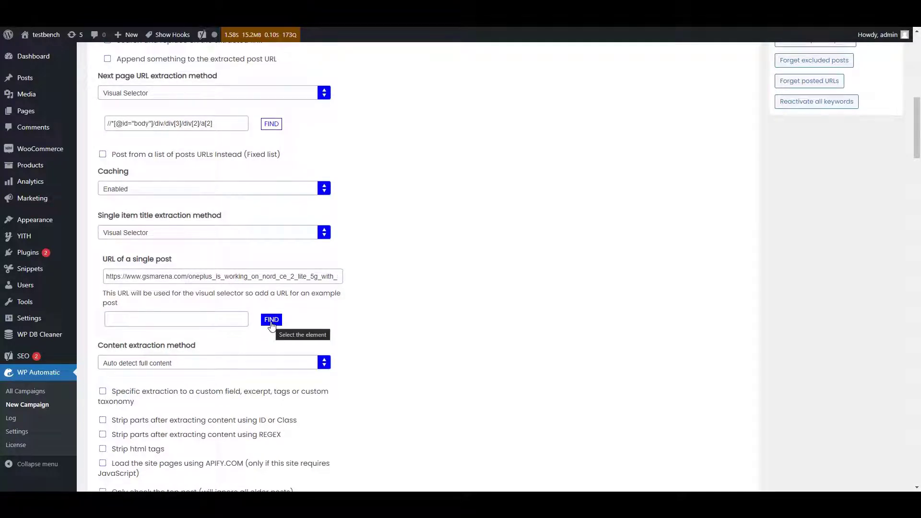
left_click(272, 320)
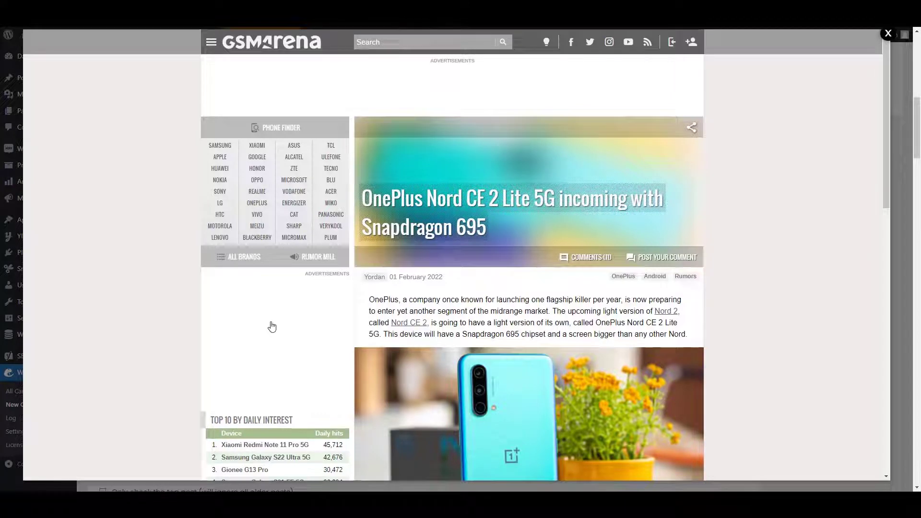
left_click(427, 204)
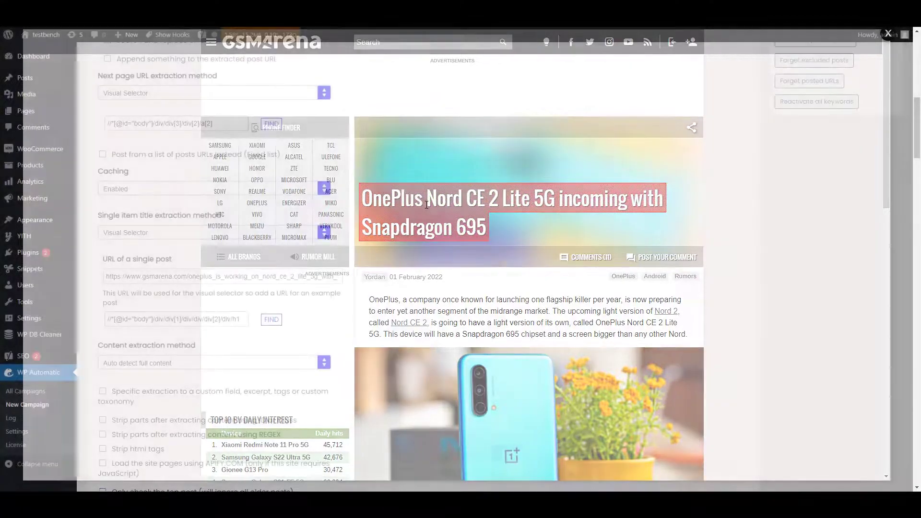
scroll(426, 205, "down", 2)
scroll(399, 214, "down", 1)
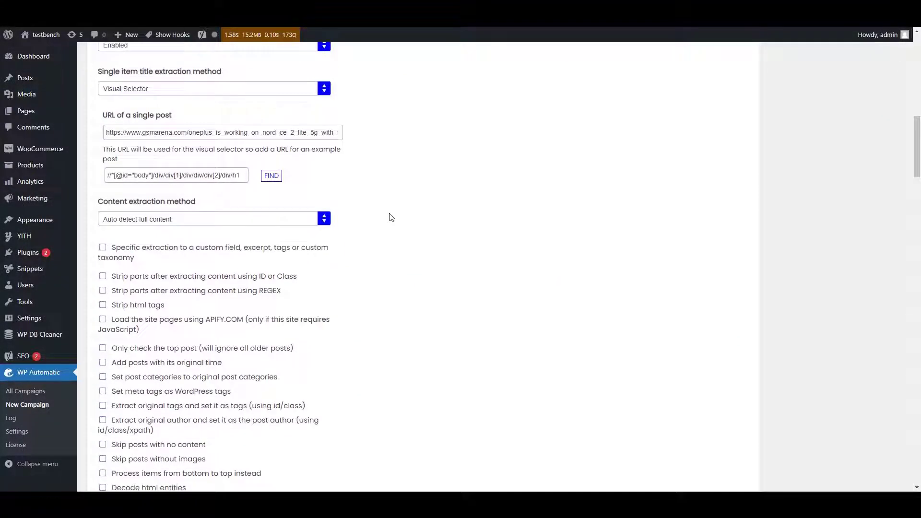
left_click(247, 223)
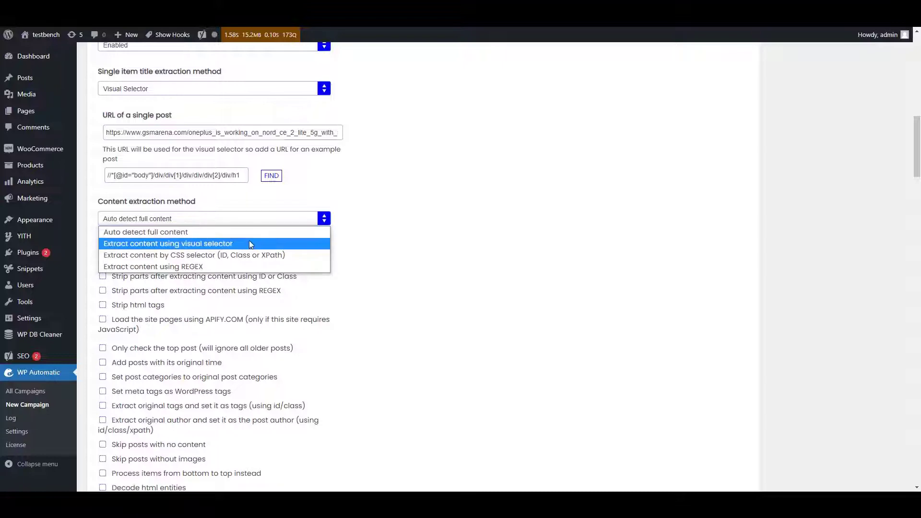
left_click(249, 242)
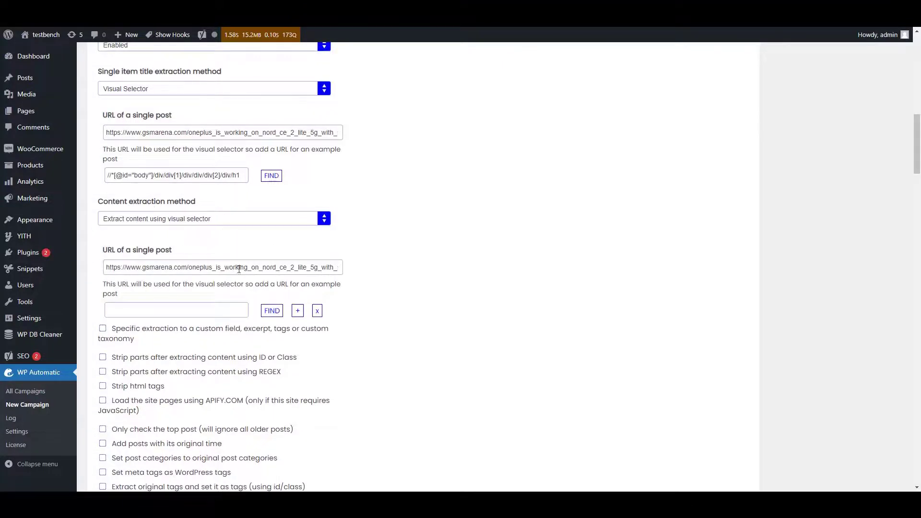
left_click(271, 314)
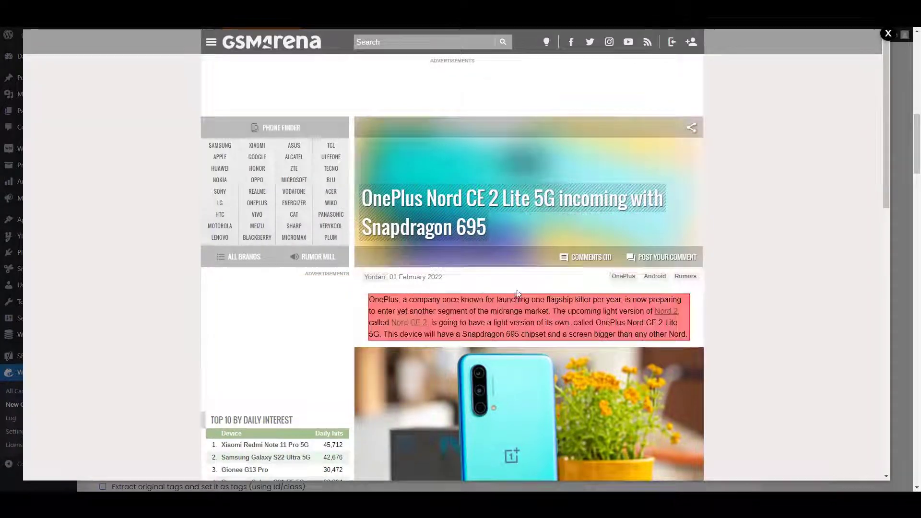
scroll(696, 336, "down", 5)
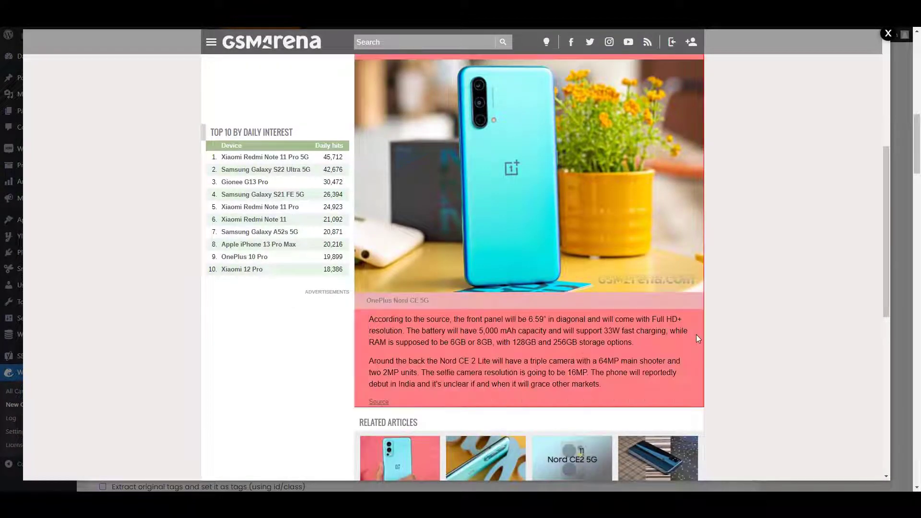
scroll(696, 335, "down", 4)
scroll(691, 317, "up", 4)
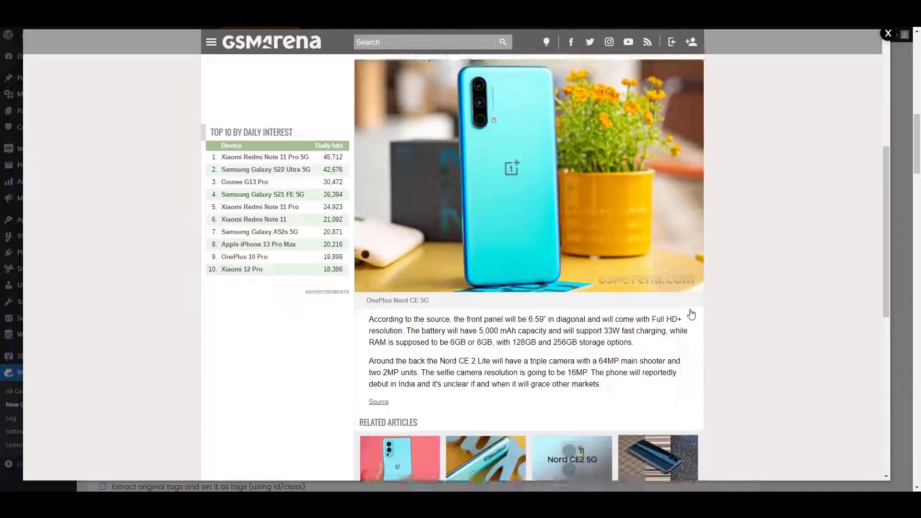
scroll(691, 314, "up", 3)
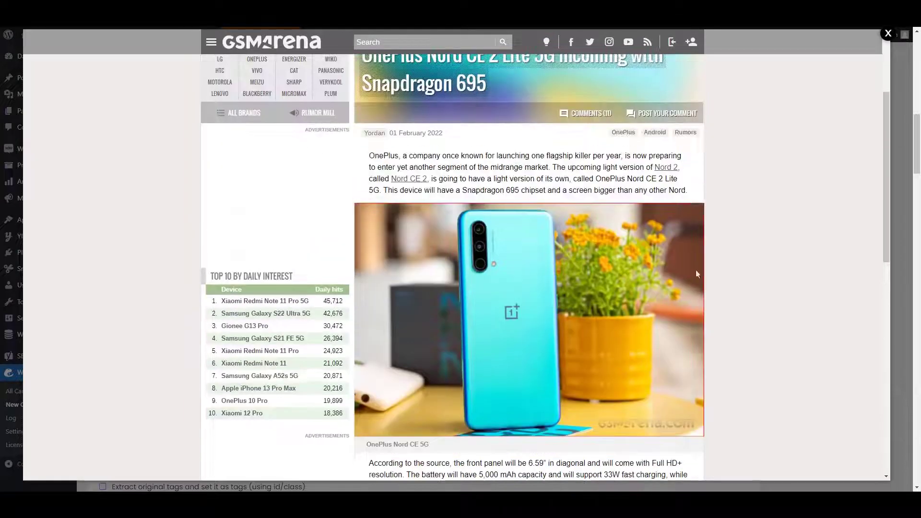
left_click(698, 177)
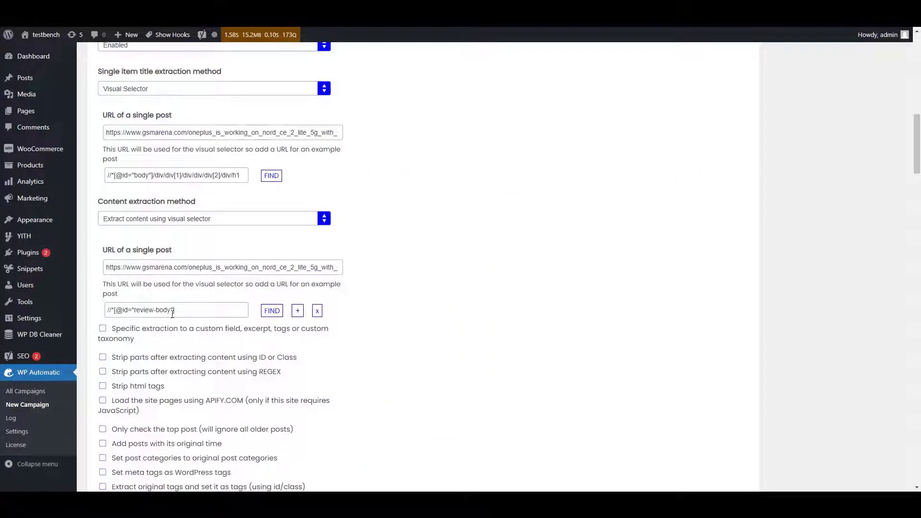
scroll(194, 319, "down", 15)
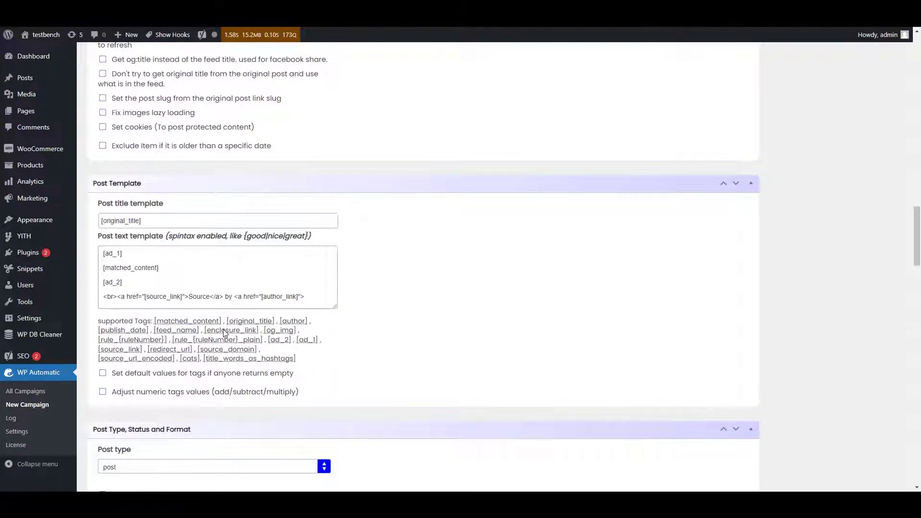
scroll(222, 327, "down", 10)
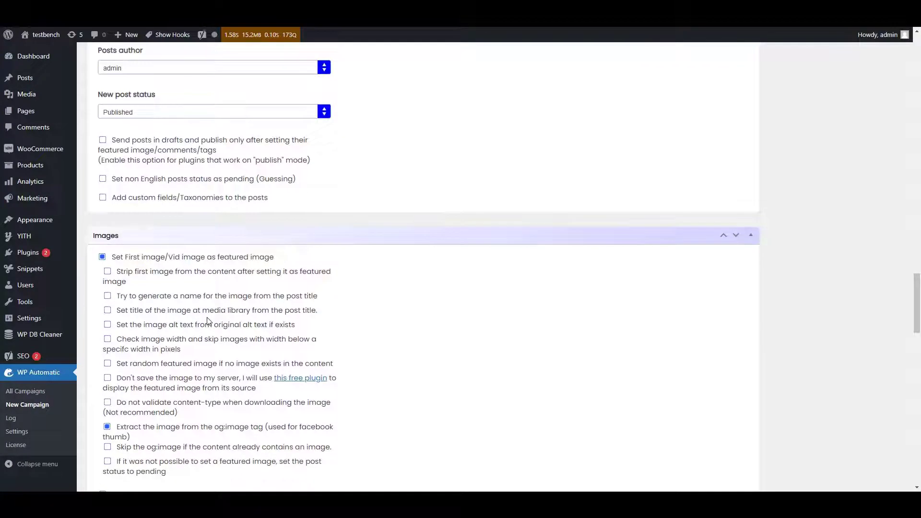
scroll(207, 321, "down", 10)
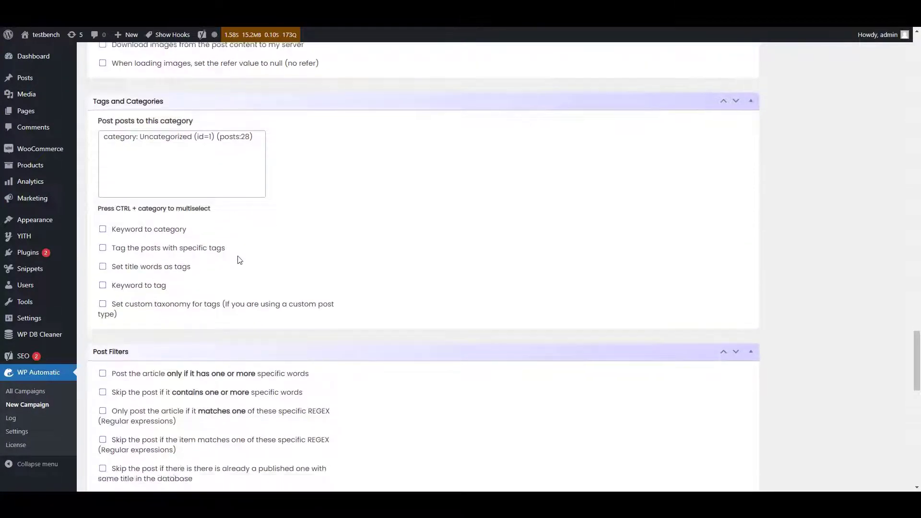
scroll(239, 259, "down", 15)
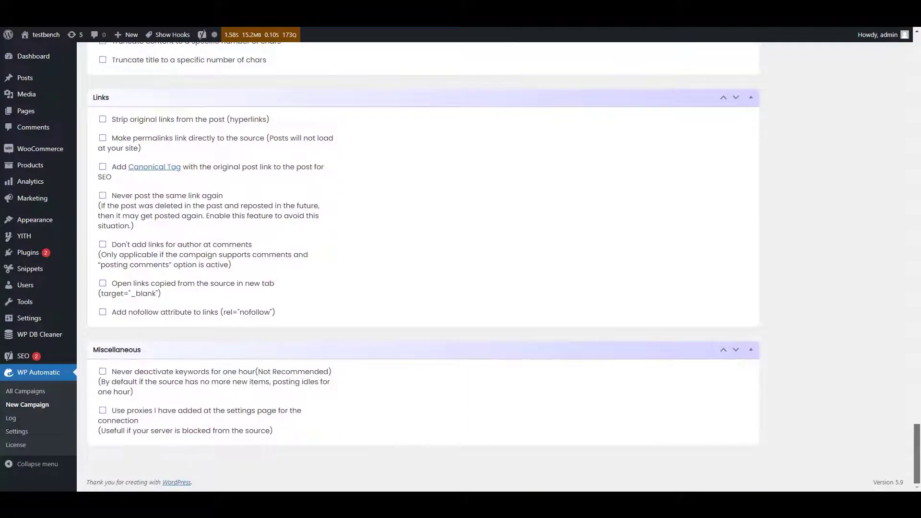
left_click_drag(917, 456, 918, 55)
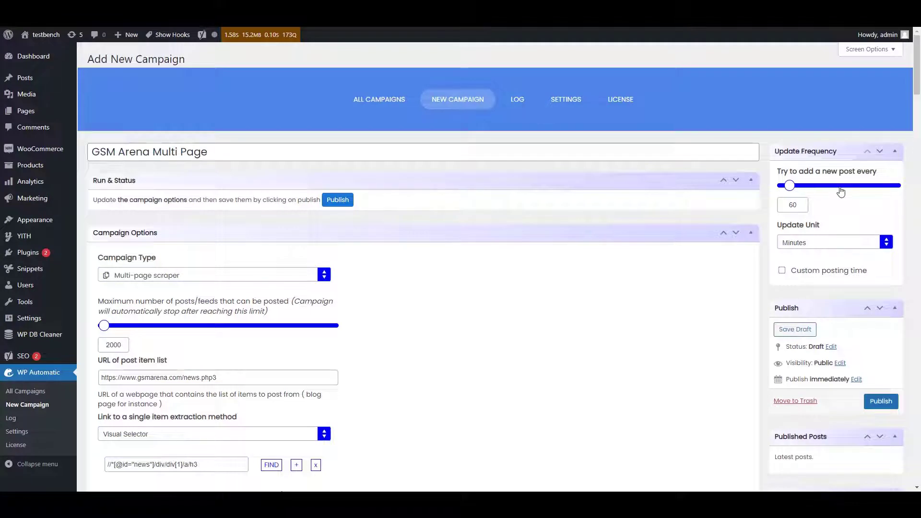
Publish the campaign with Custom posting time left unticked
left_click(783, 271)
left_click(783, 271)
left_click(888, 402)
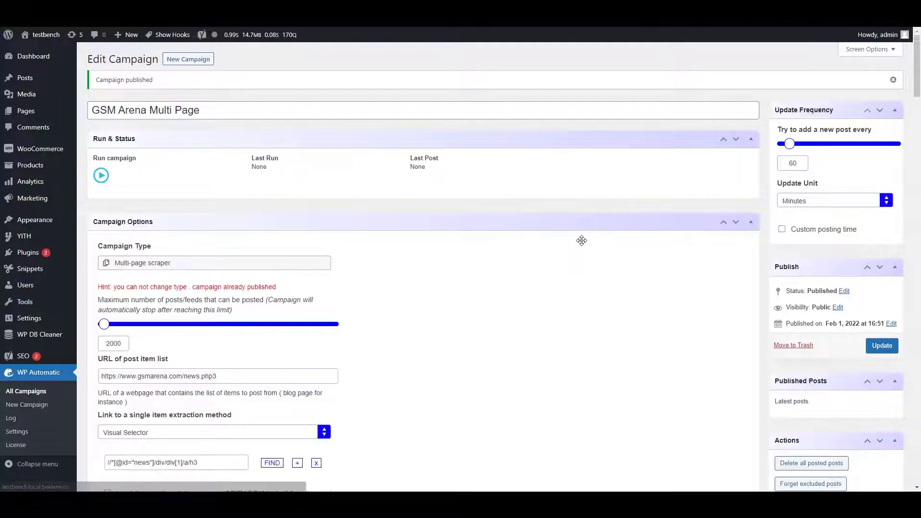
Run the published GSM Arena Multi Page campaign once
scroll(581, 240, "down", 1)
scroll(185, 266, "down", 2)
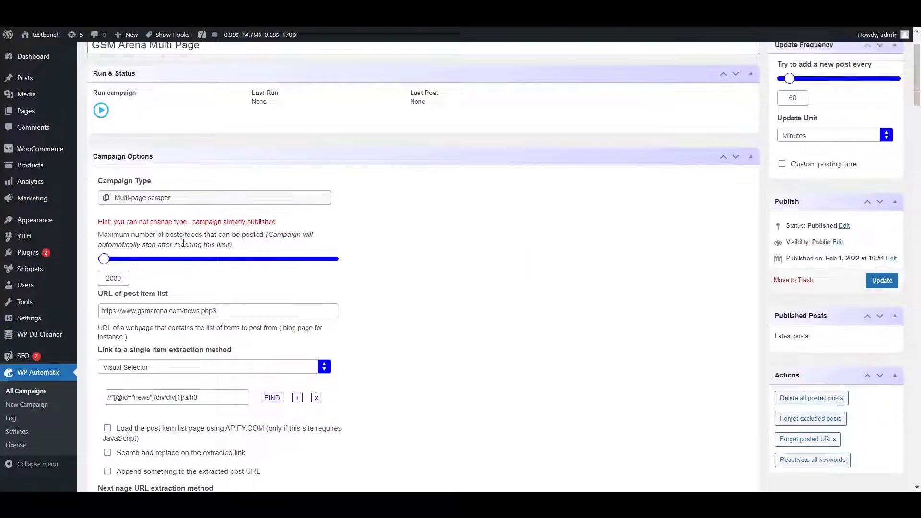
scroll(177, 271, "up", 1)
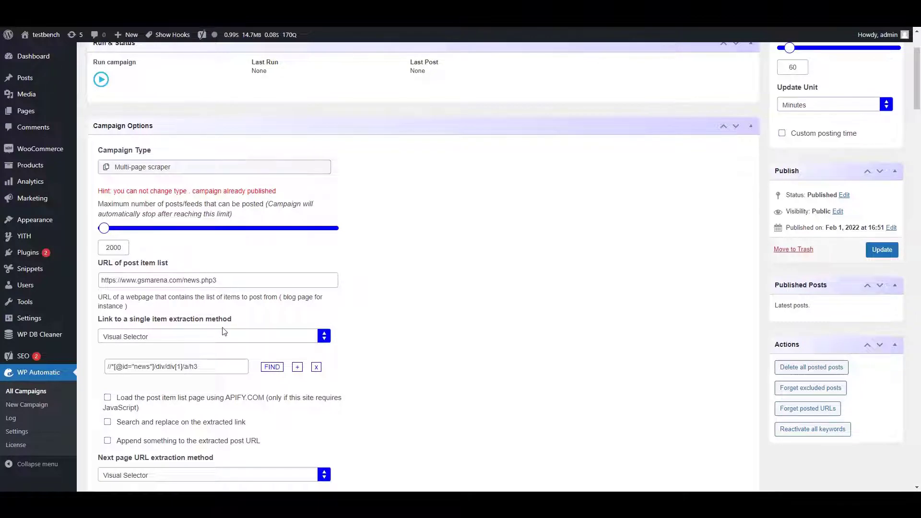
scroll(222, 331, "up", 2)
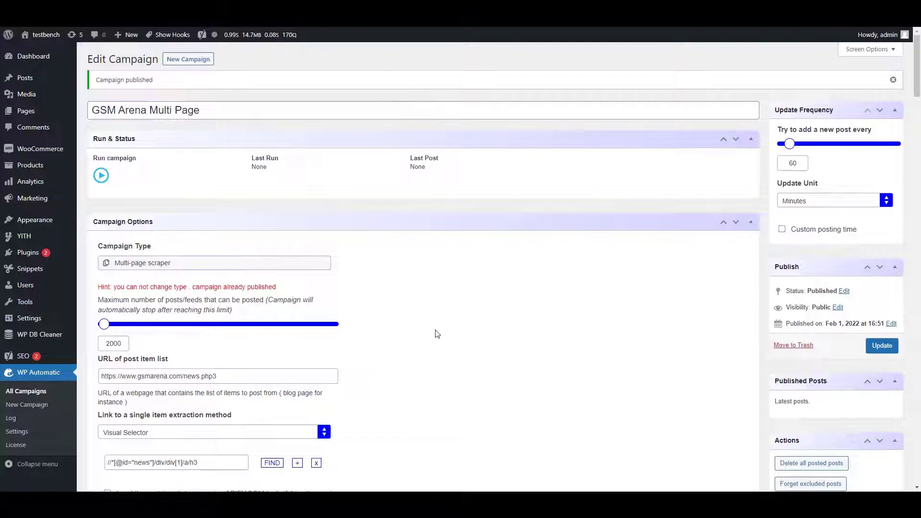
left_click(103, 177)
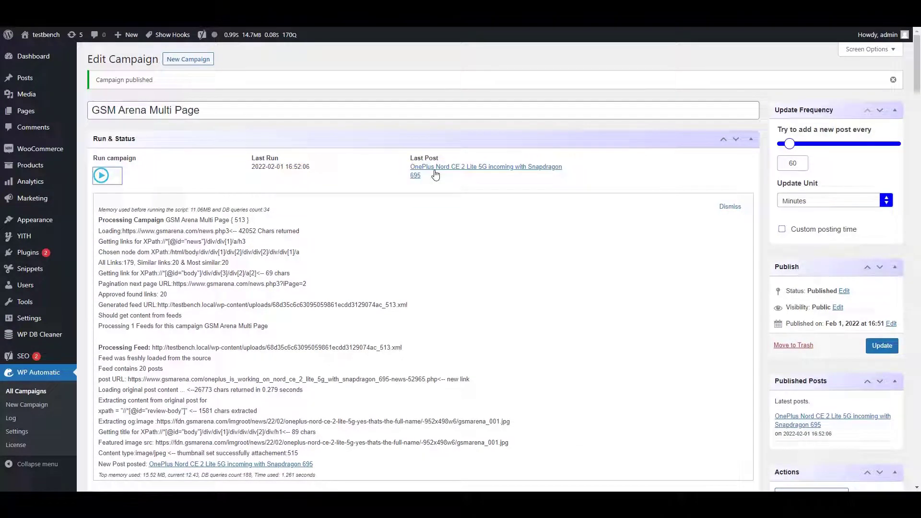
Open the imported 'OnePlus Nord CE 2 Lite 5G incoming with Snapdragon 695' post from Last Post
left_click(436, 172)
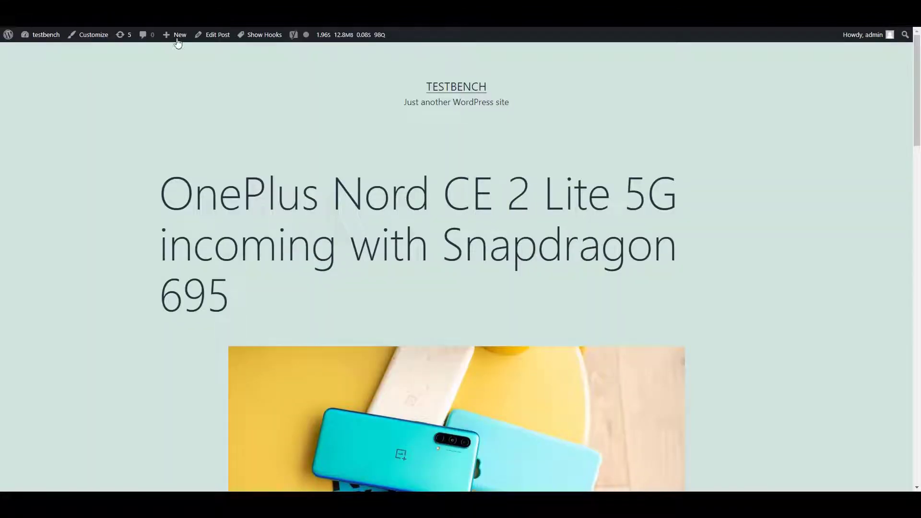
Review the imported post against GSMArena's original article, then close the post tab
scroll(243, 252, "down", 9)
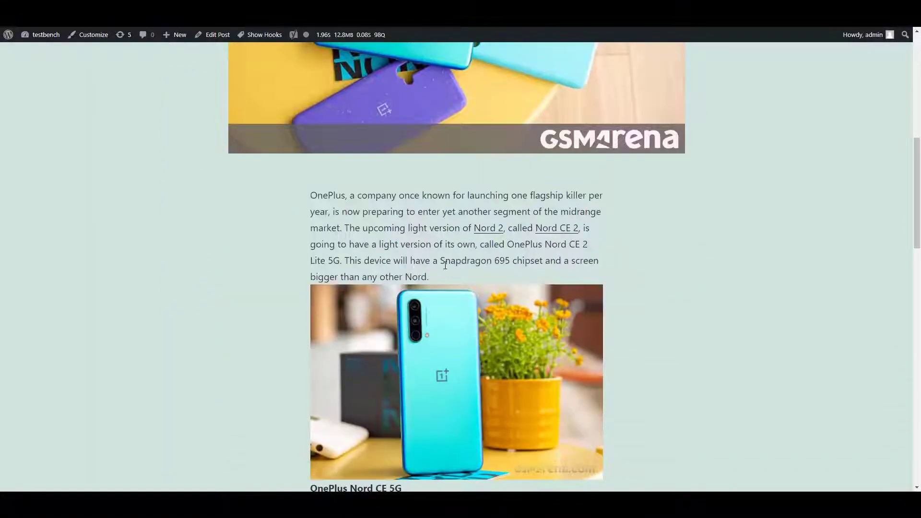
scroll(446, 265, "down", 8)
scroll(359, 251, "up", 8)
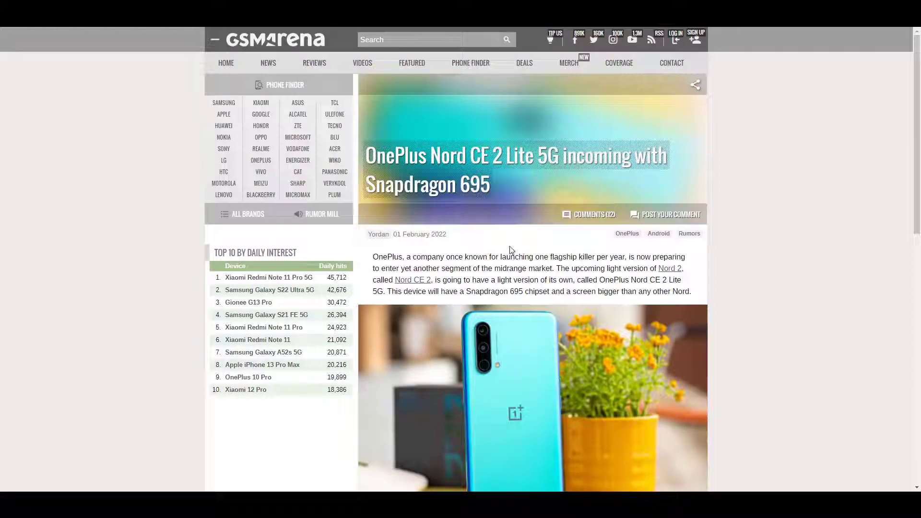
scroll(432, 181, "down", 7)
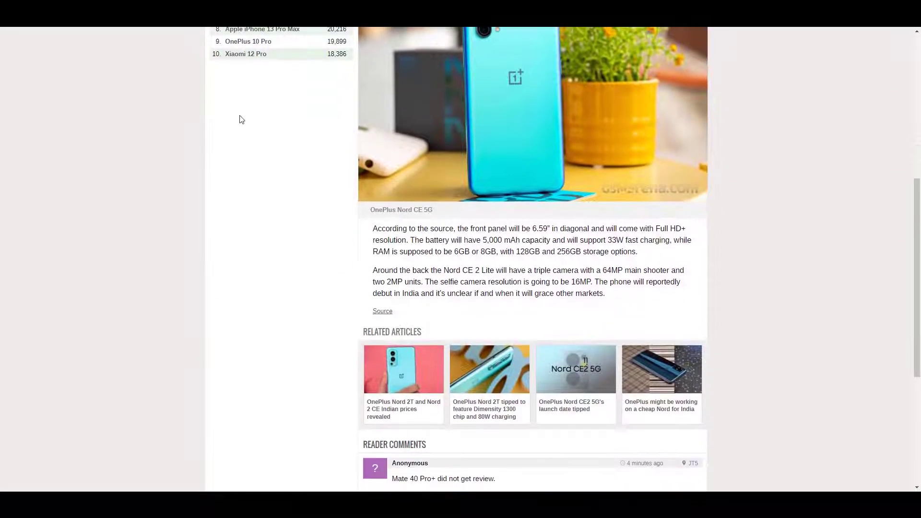
key("ctrl+w")
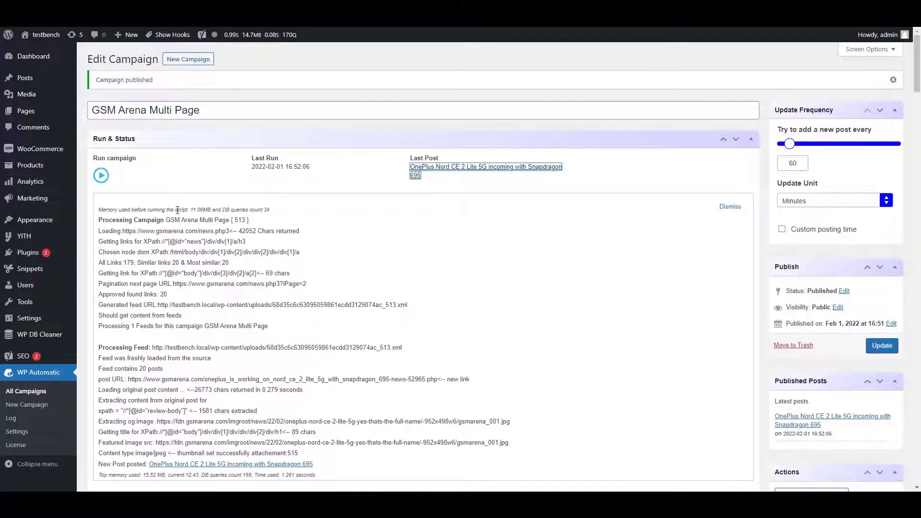
Rerun the campaign and view the newly imported 'Valve has over 100 playable games for the Steam Deck' post
left_click(102, 176)
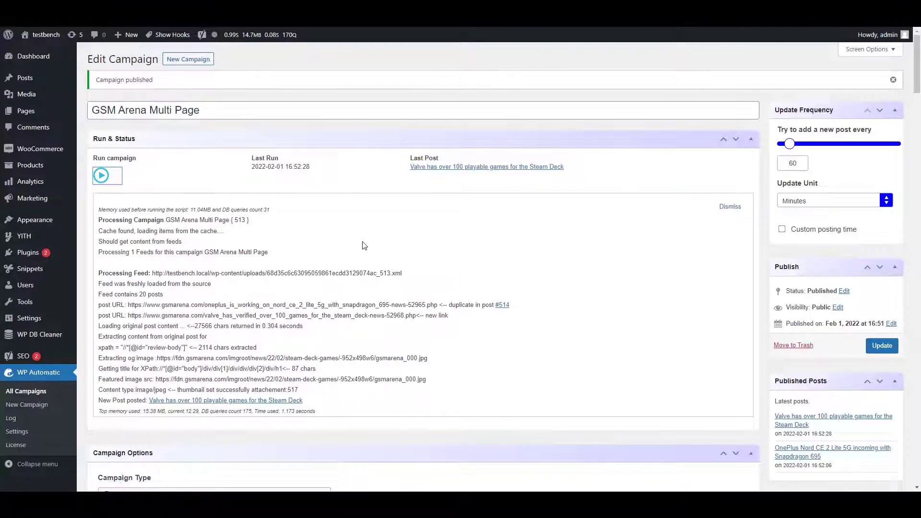
left_click(432, 169)
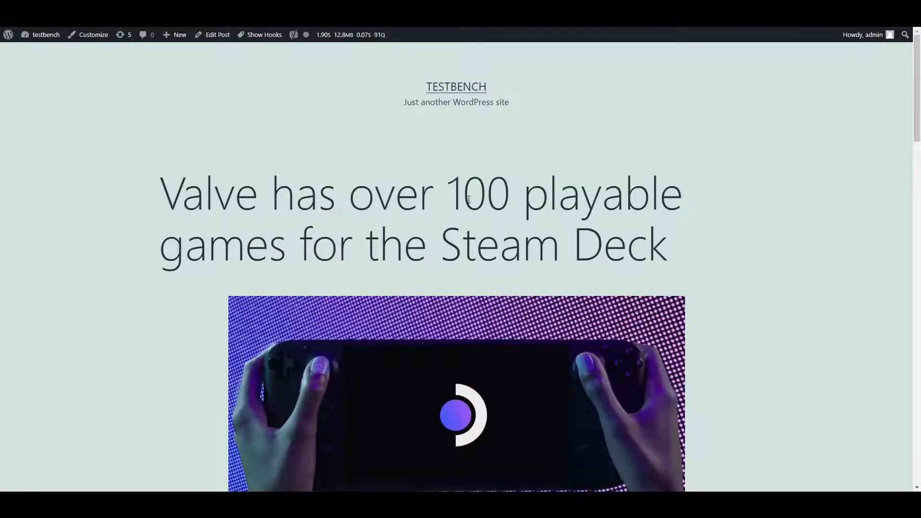
Open GSMArena's 'Valve has over 100 playable games for the Steam Deck' article from the news list and skim it
scroll(469, 200, "down", 20)
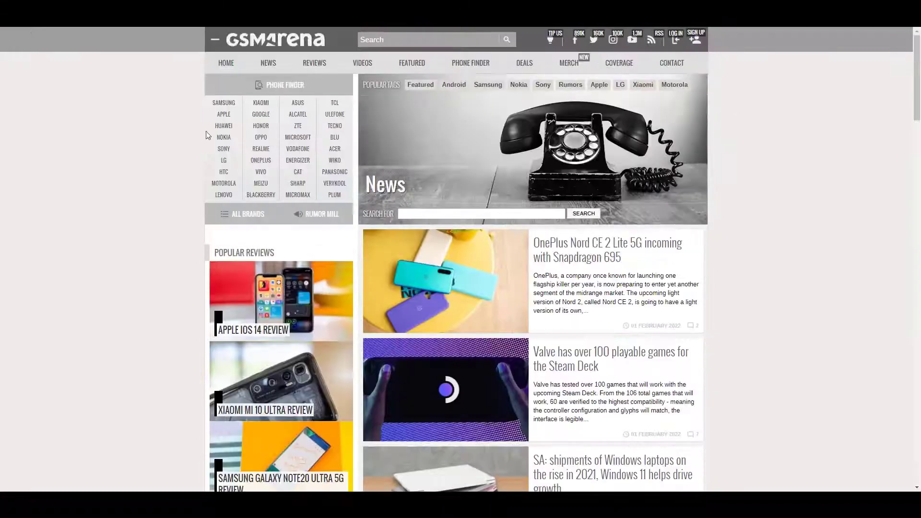
scroll(579, 220, "down", 3)
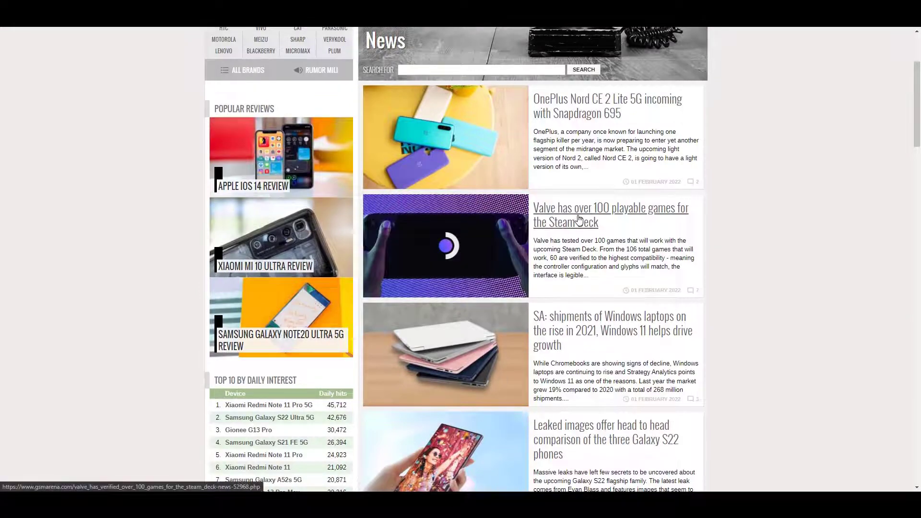
left_click(567, 225)
scroll(576, 259, "down", 8)
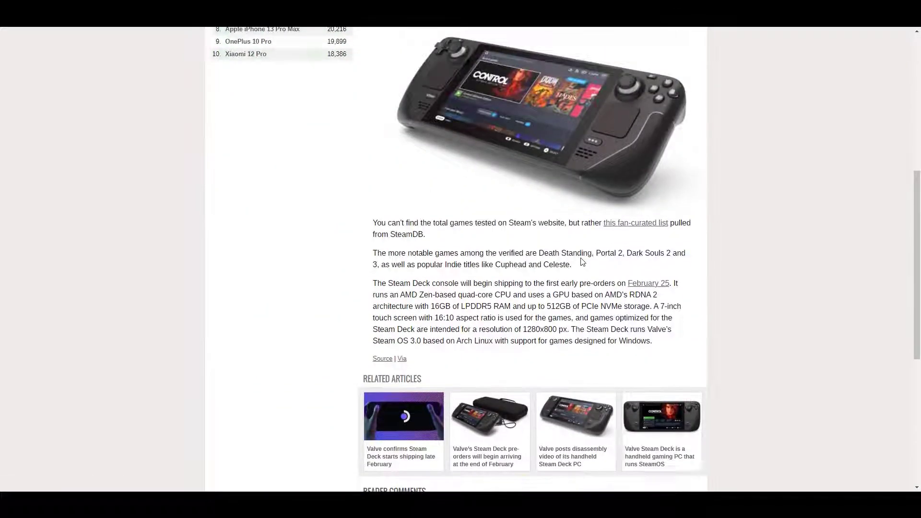
scroll(568, 261, "up", 8)
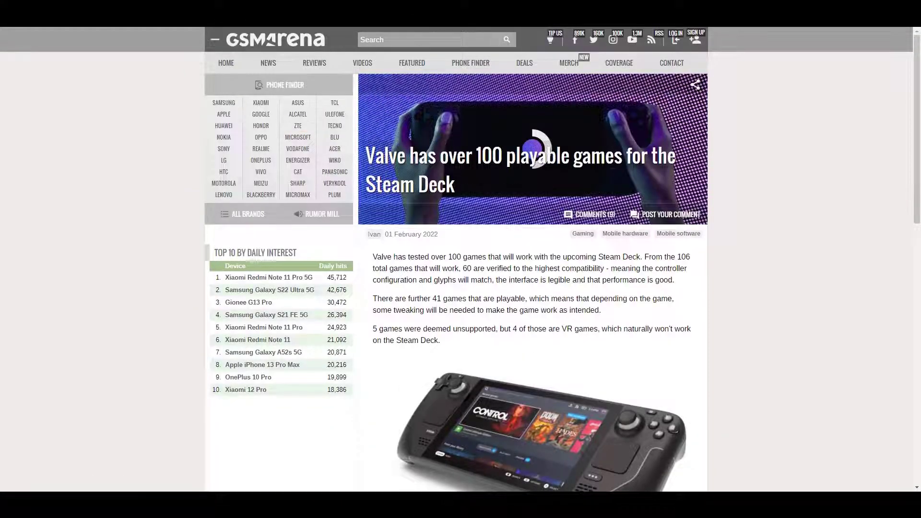